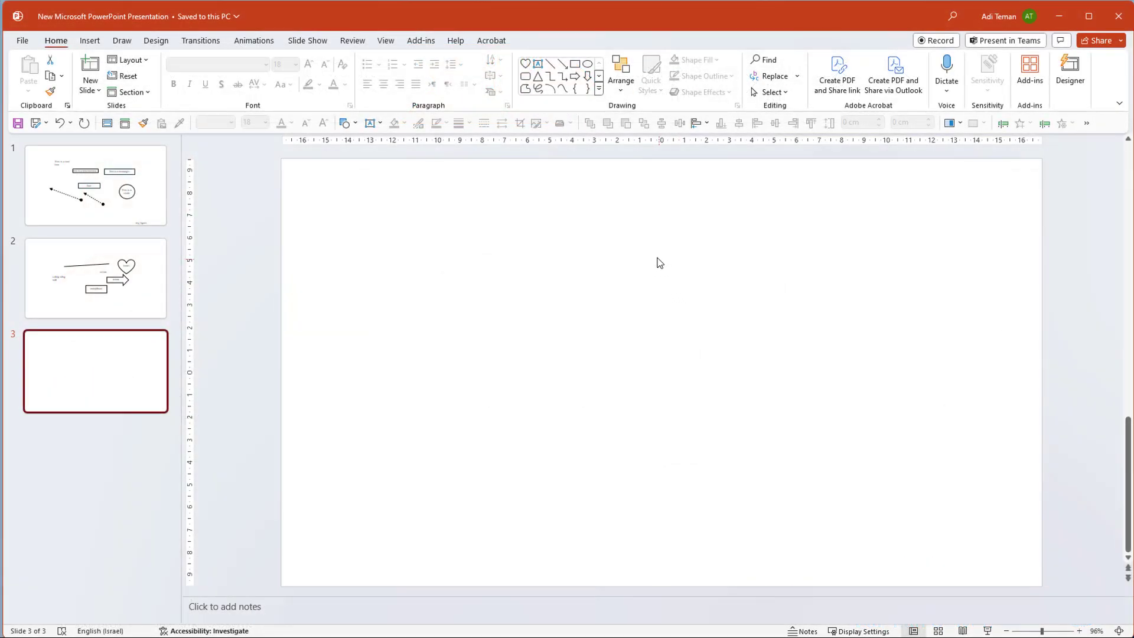
On the View tab, toggle the rulers off and back on, then turn on gridlines and guides
{"action": "left_click", "coordinate": [385, 41]}
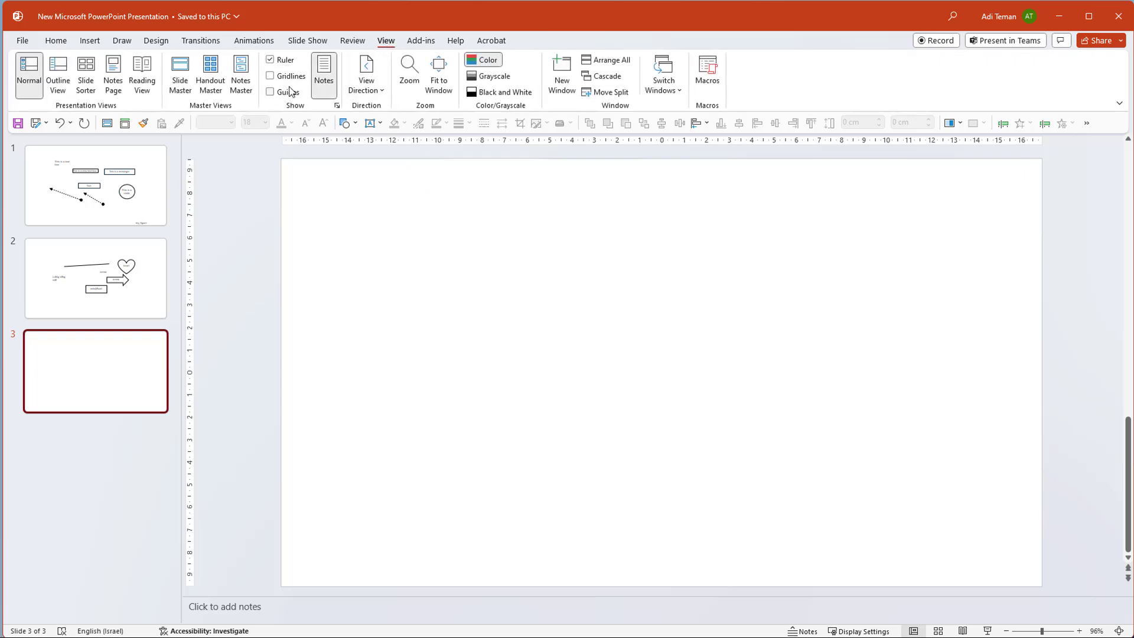
{"action": "left_click", "coordinate": [270, 61]}
{"action": "left_click", "coordinate": [270, 62]}
{"action": "left_click", "coordinate": [271, 75]}
{"action": "left_click", "coordinate": [270, 92]}
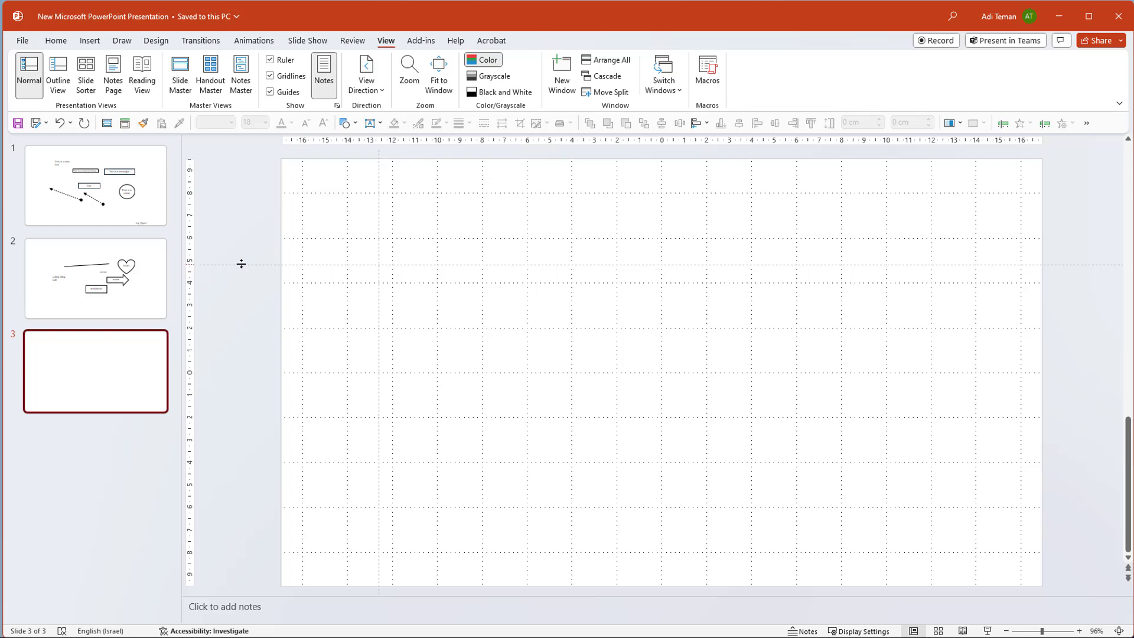
Drag the horizontal guide down to 1.00 and the vertical guide to 11.40 left of centre
{"action": "left_click_drag", "start_coordinate": [378, 154], "coordinate": [515, 155]}
{"action": "left_click_drag", "start_coordinate": [249, 264], "coordinate": [252, 351]}
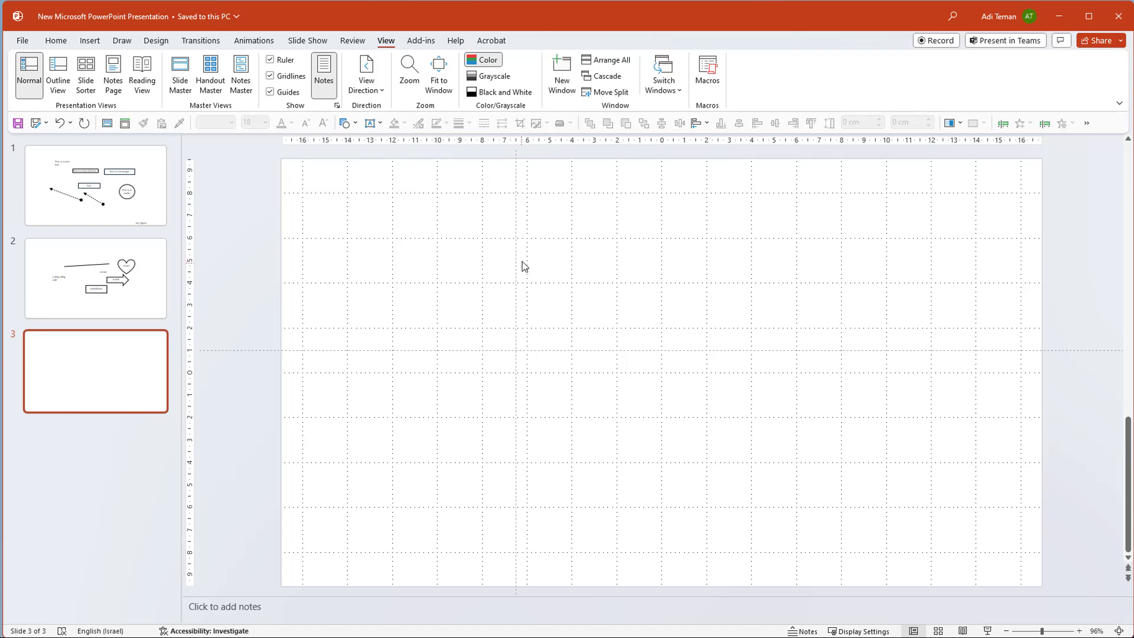
{"action": "left_click_drag", "start_coordinate": [519, 171], "coordinate": [403, 171]}
Return to the Home tab and look over the Arrange options without changing anything
{"action": "left_click", "coordinate": [56, 40]}
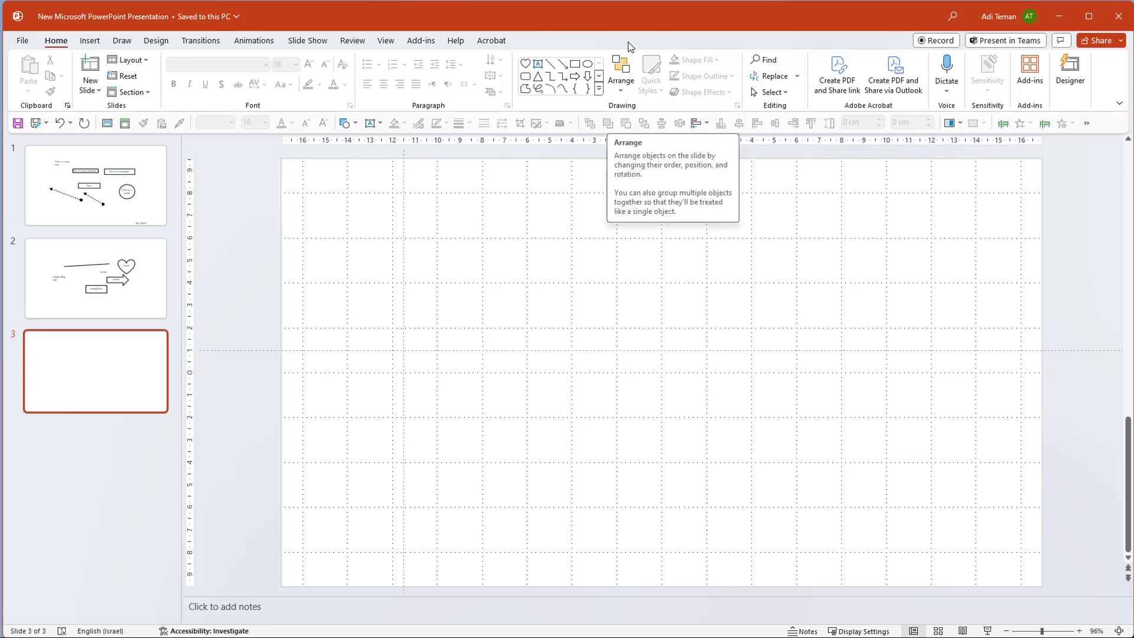
{"action": "left_click", "coordinate": [622, 83]}
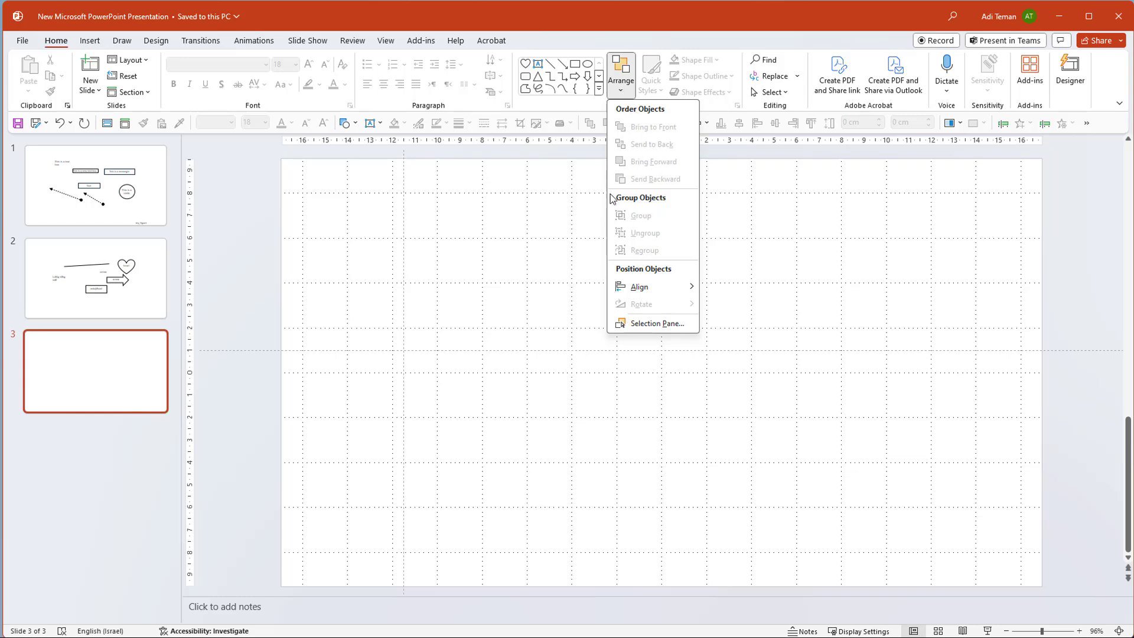
{"action": "mouse_move", "coordinate": [629, 289]}
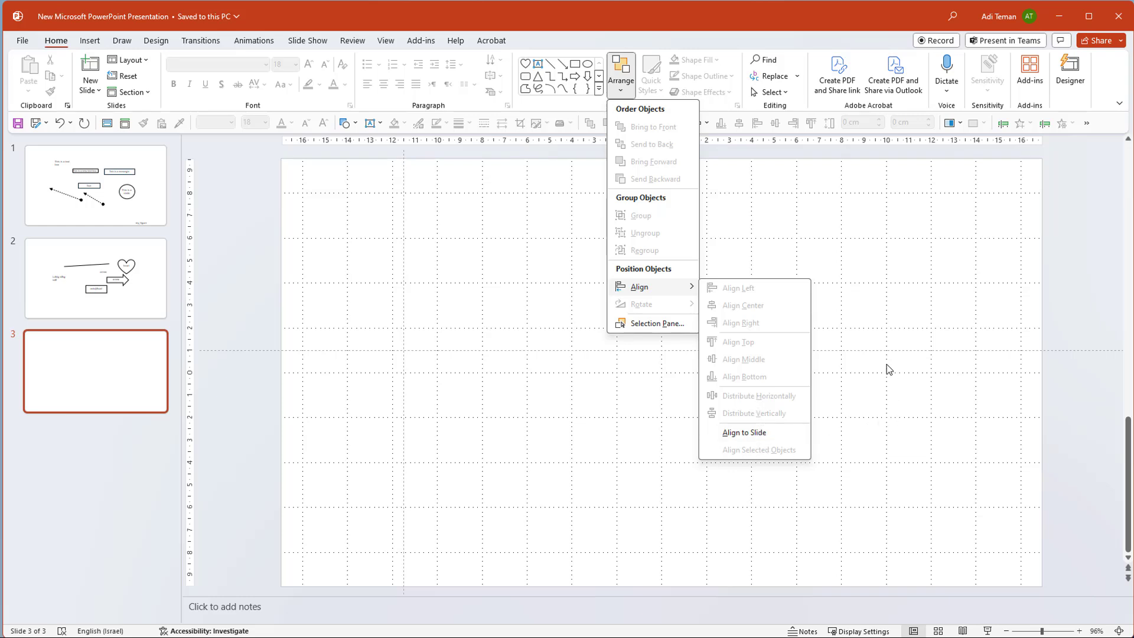
{"action": "left_click", "coordinate": [883, 345]}
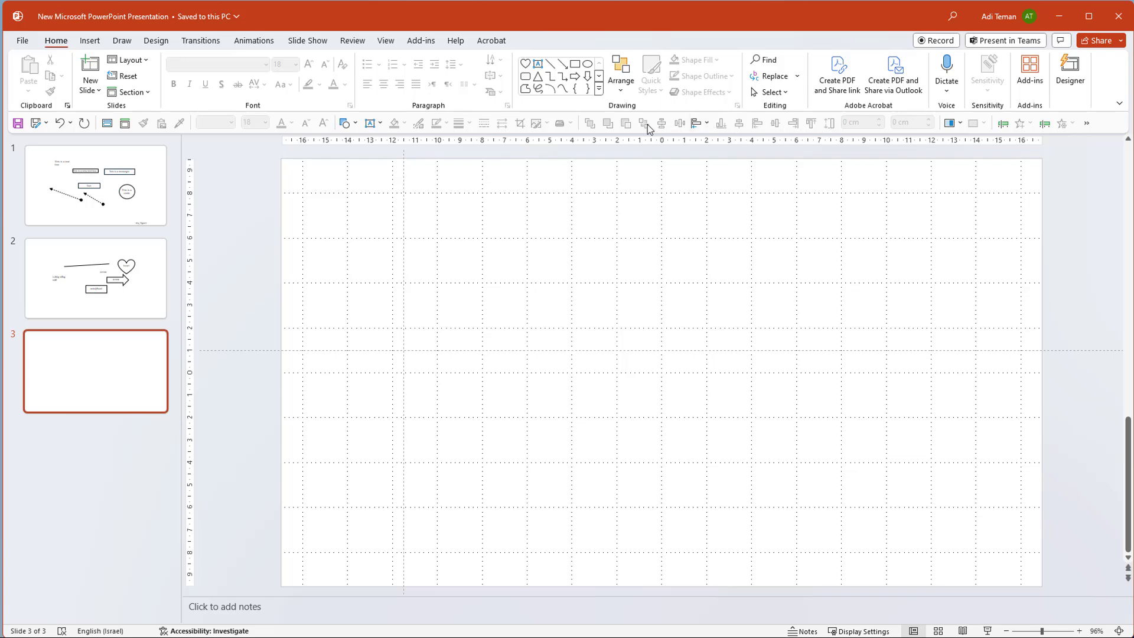
Look over the Align choices, close them, and pick the Rectangle shape
{"action": "left_click", "coordinate": [707, 124]}
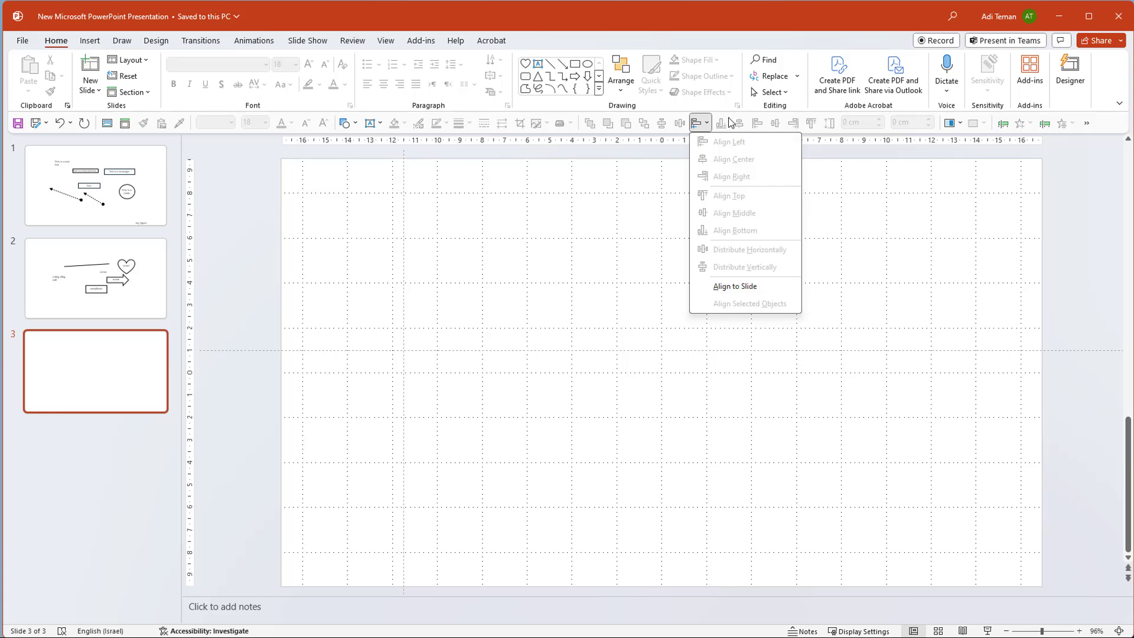
{"action": "left_click", "coordinate": [849, 236]}
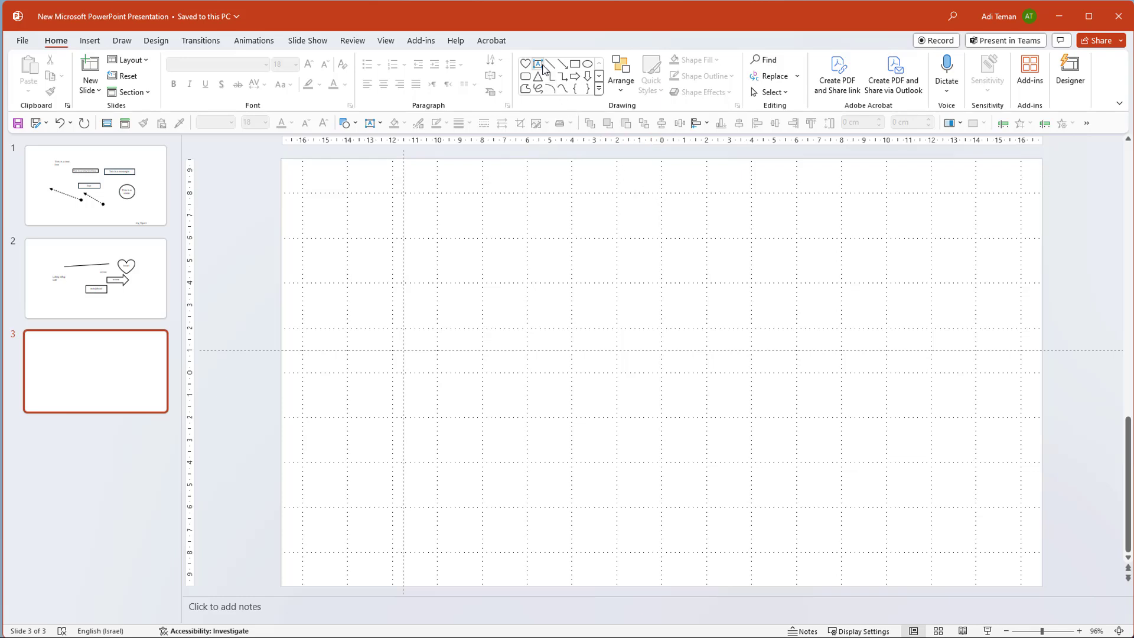
{"action": "left_click", "coordinate": [575, 63]}
Draw a small rectangle left of centre and a 4 cm × 4 cm square to its right
{"action": "left_click_drag", "start_coordinate": [474, 272], "coordinate": [547, 318]}
{"action": "left_click", "coordinate": [658, 396]}
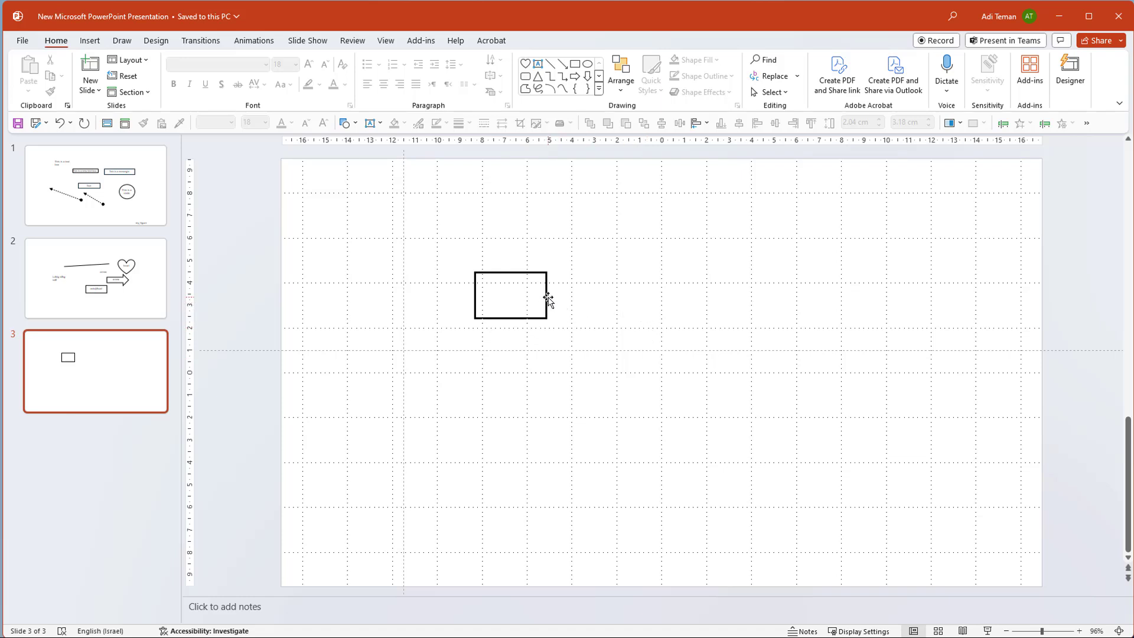
{"action": "left_click", "coordinate": [575, 64]}
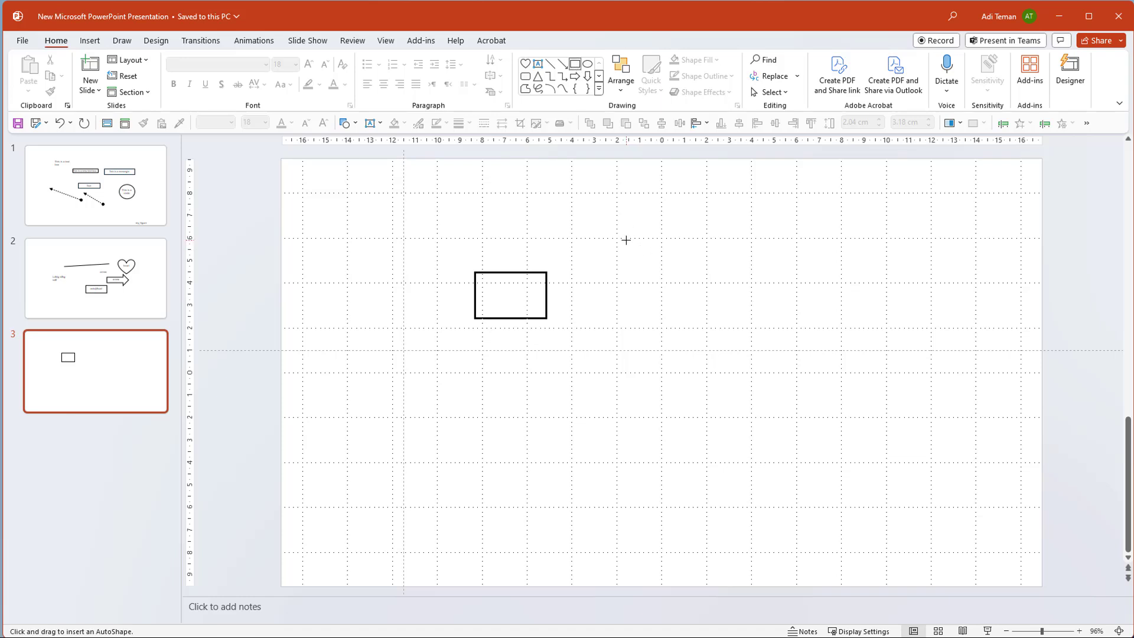
{"action": "left_click_drag", "start_coordinate": [625, 238], "coordinate": [714, 321]}
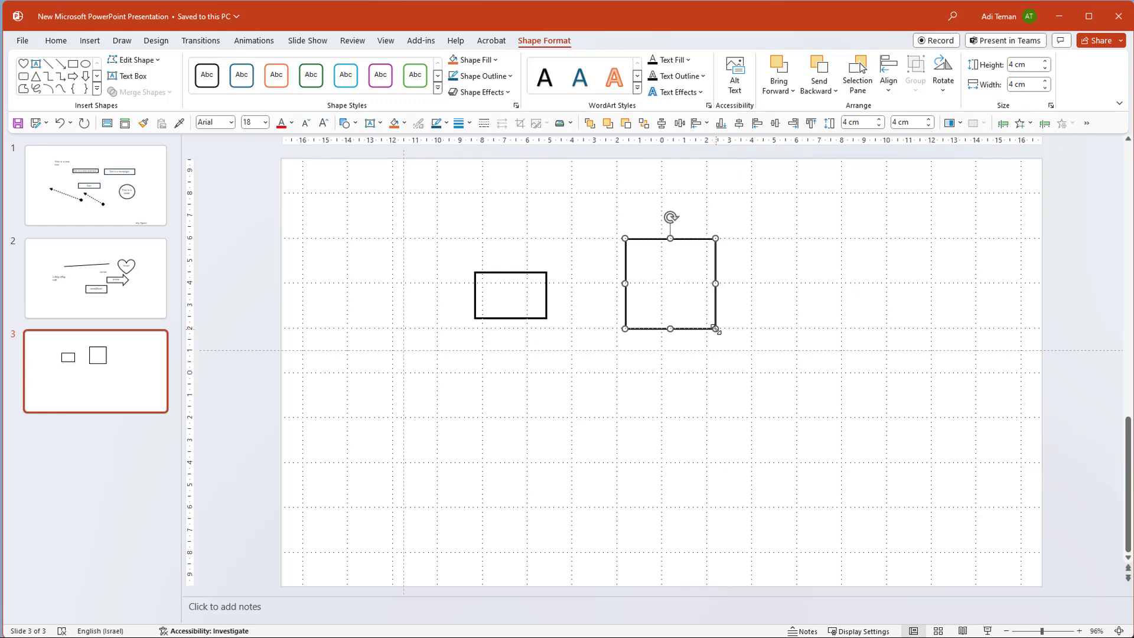
{"action": "mouse_move", "coordinate": [716, 329]}
{"action": "left_mouse_down"}
{"action": "mouse_move", "coordinate": [751, 367]}
{"action": "mouse_move", "coordinate": [704, 311]}
{"action": "mouse_move", "coordinate": [713, 328]}
{"action": "left_mouse_up"}
Drag the small rectangle's corner handle until it measures 4.43 × 5.54 cm
{"action": "left_click", "coordinate": [541, 314]}
{"action": "left_click", "coordinate": [545, 317]}
{"action": "mouse_move", "coordinate": [546, 318]}
{"action": "left_mouse_down"}
{"action": "mouse_move", "coordinate": [574, 344]}
{"action": "mouse_move", "coordinate": [557, 321]}
{"action": "mouse_move", "coordinate": [455, 336]}
{"action": "mouse_move", "coordinate": [501, 343]}
{"action": "mouse_move", "coordinate": [557, 327]}
{"action": "mouse_move", "coordinate": [537, 326]}
{"action": "mouse_move", "coordinate": [521, 301]}
{"action": "mouse_move", "coordinate": [549, 331]}
{"action": "left_mouse_up"}
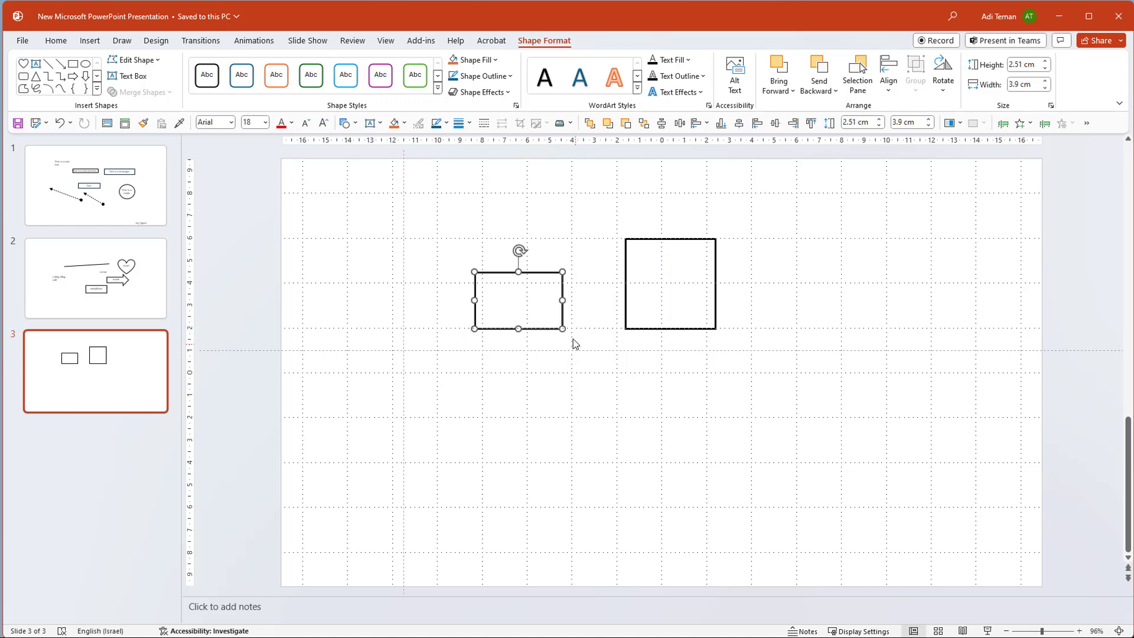
{"action": "left_click_drag", "start_coordinate": [563, 328], "coordinate": [580, 349]}
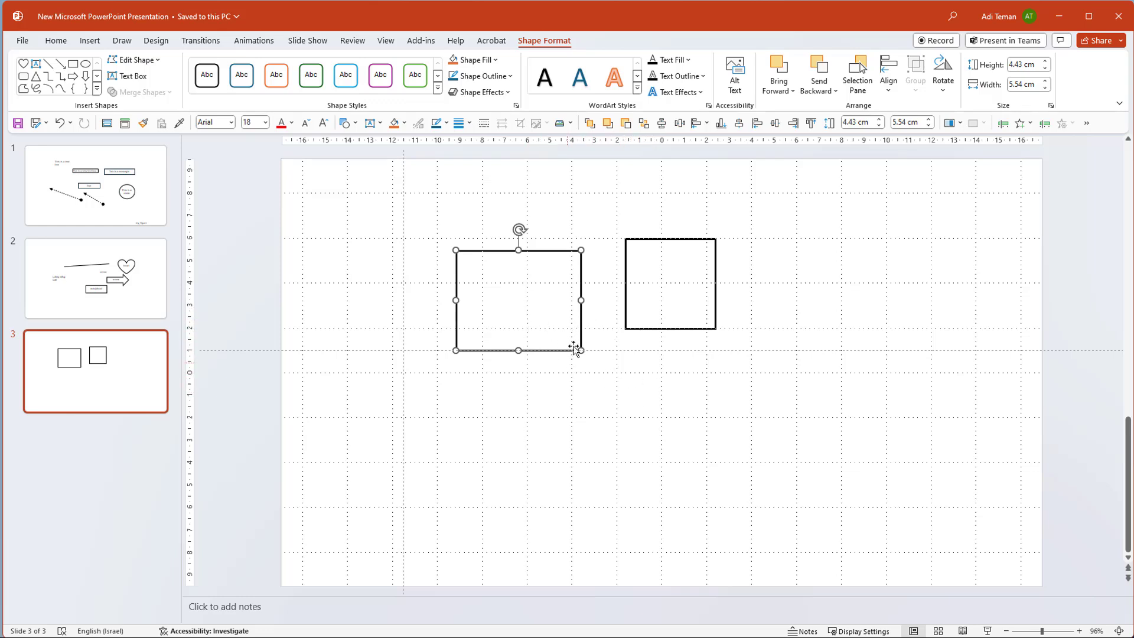
{"action": "left_click", "coordinate": [715, 301]}
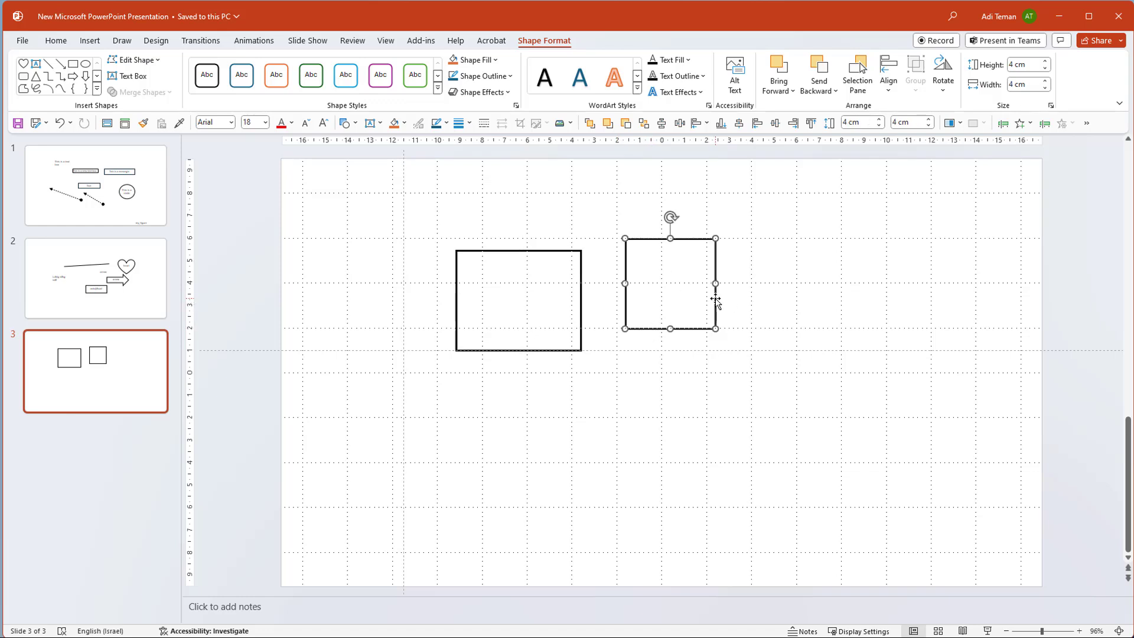
Lower the horizontal guide and move the rectangle and square down onto it
{"action": "left_click_drag", "start_coordinate": [715, 301], "coordinate": [715, 322]}
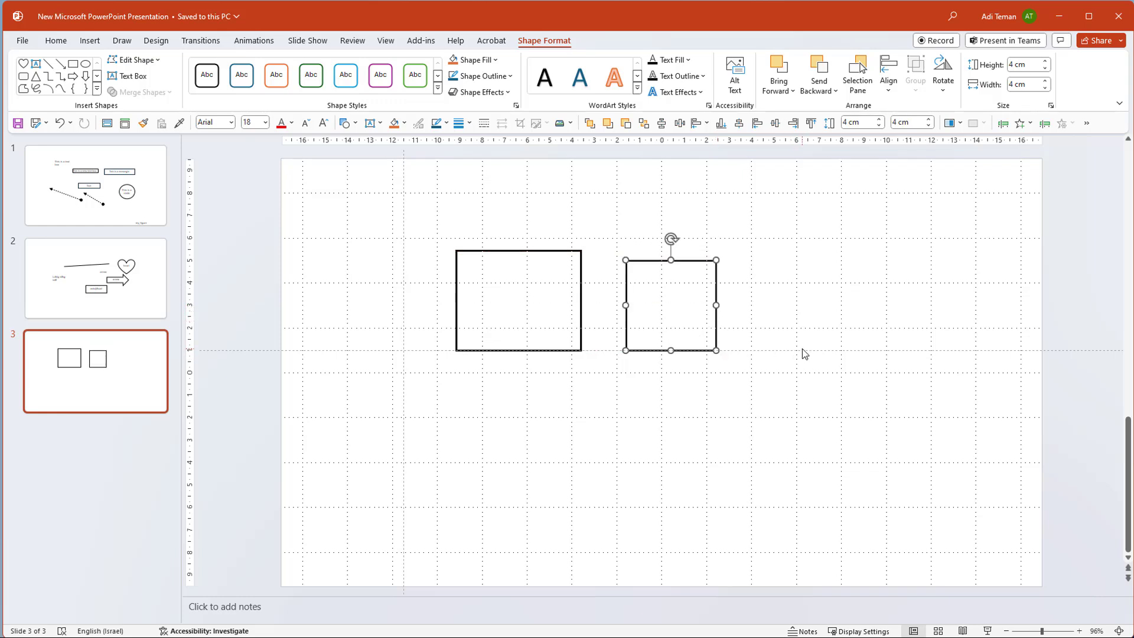
{"action": "left_click_drag", "start_coordinate": [219, 350], "coordinate": [219, 434]}
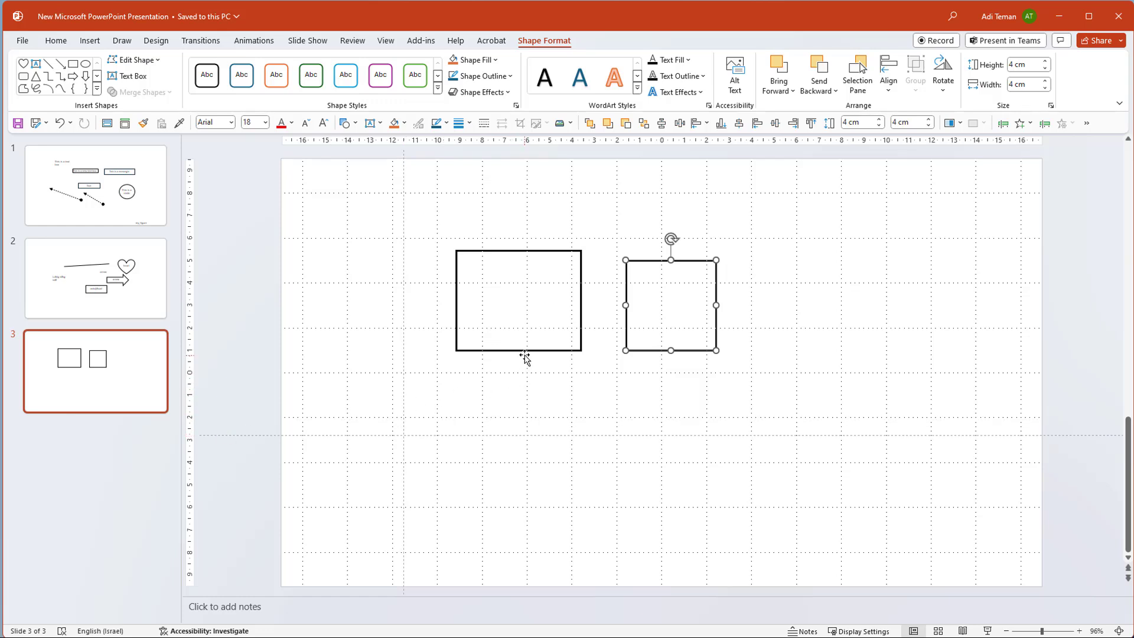
{"action": "left_click_drag", "start_coordinate": [527, 354], "coordinate": [524, 434]}
{"action": "left_click_drag", "start_coordinate": [661, 350], "coordinate": [663, 435]}
Nudge both shapes left and up so they sit side by side, centre-aligned
{"action": "left_click_drag", "start_coordinate": [577, 392], "coordinate": [530, 388]}
{"action": "left_click_drag", "start_coordinate": [628, 393], "coordinate": [597, 394]}
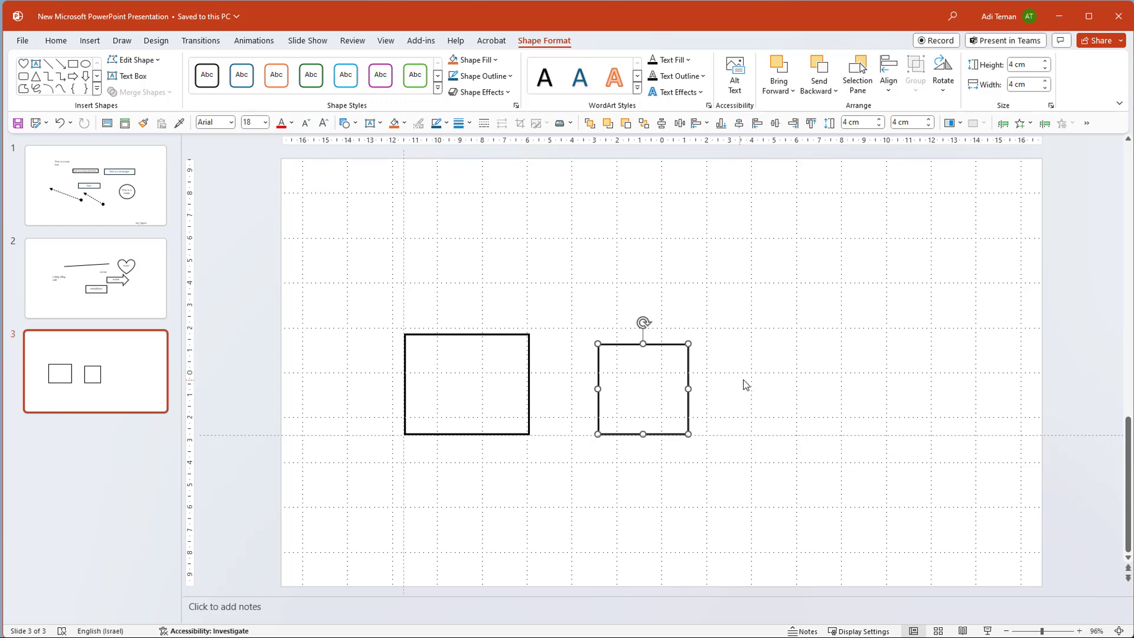
{"action": "left_click_drag", "start_coordinate": [559, 374], "coordinate": [562, 355]}
{"action": "mouse_move", "coordinate": [633, 344]}
{"action": "left_mouse_down"}
{"action": "mouse_move", "coordinate": [636, 317]}
{"action": "mouse_move", "coordinate": [635, 328]}
{"action": "left_mouse_up"}
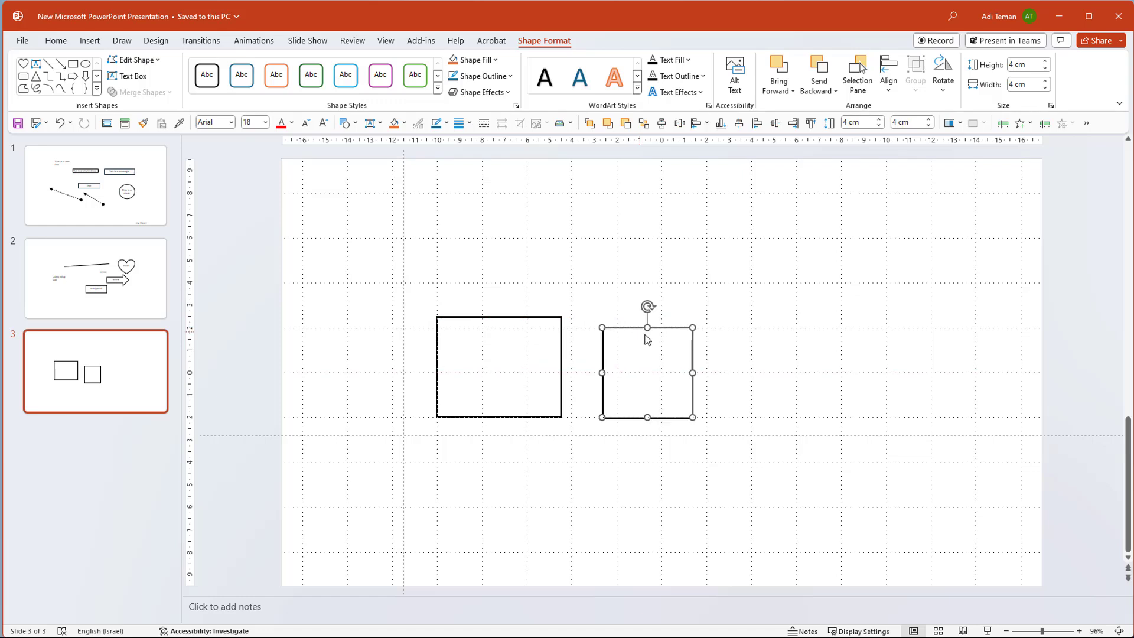